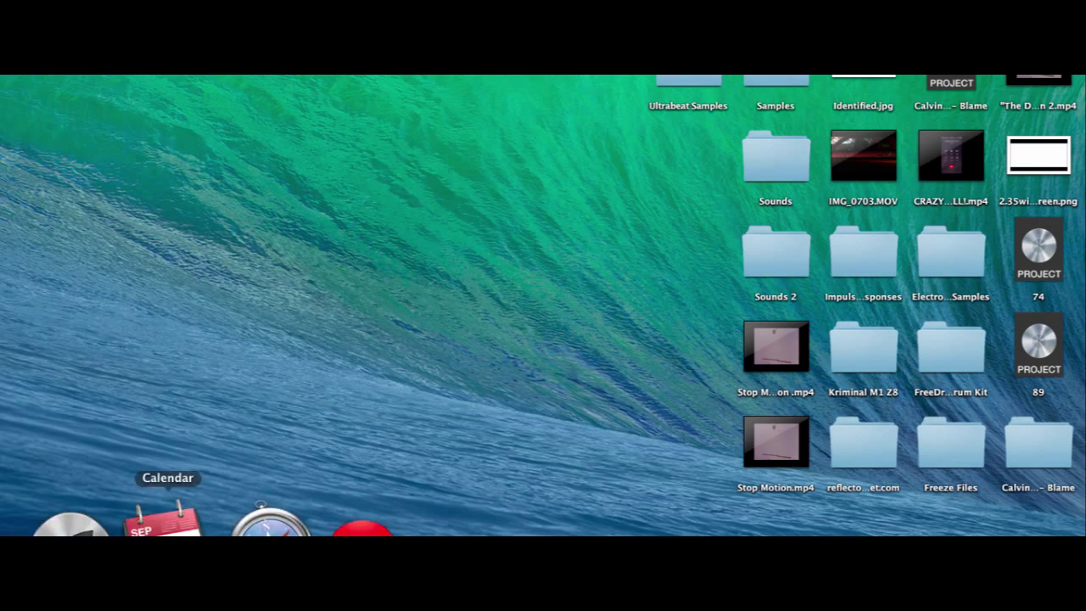
- Review the Download and Install page of Flan's Mod in Safari and start the current download, 5.0 for MC 1.8
left_click(231, 524)
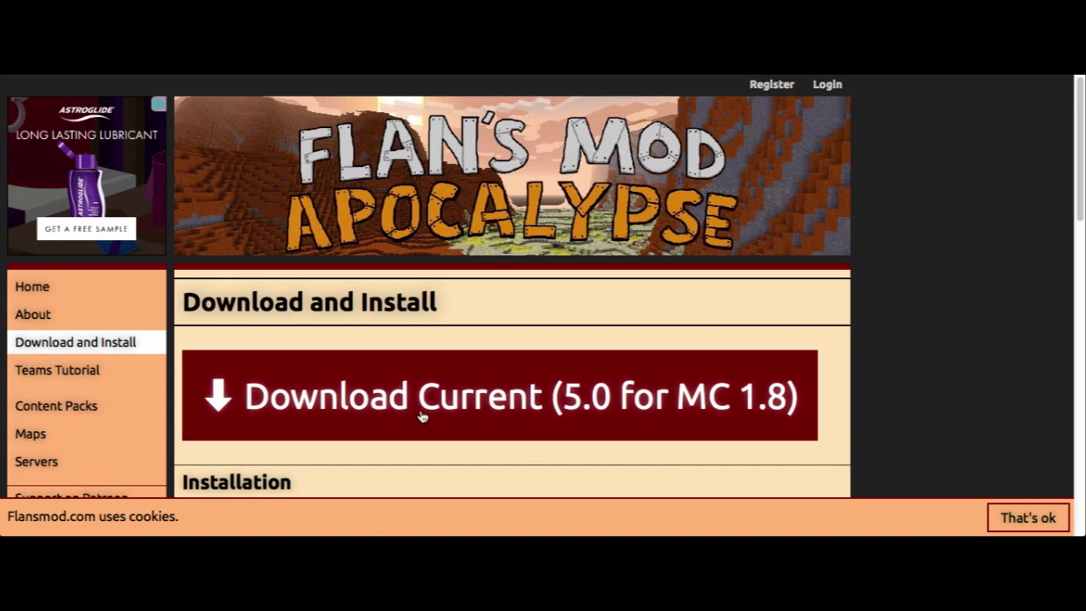
scroll(566, 451, "down", 5)
scroll(311, 375, "down", 5)
scroll(253, 425, "down", 5)
scroll(253, 424, "up", 5)
scroll(344, 419, "up", 5)
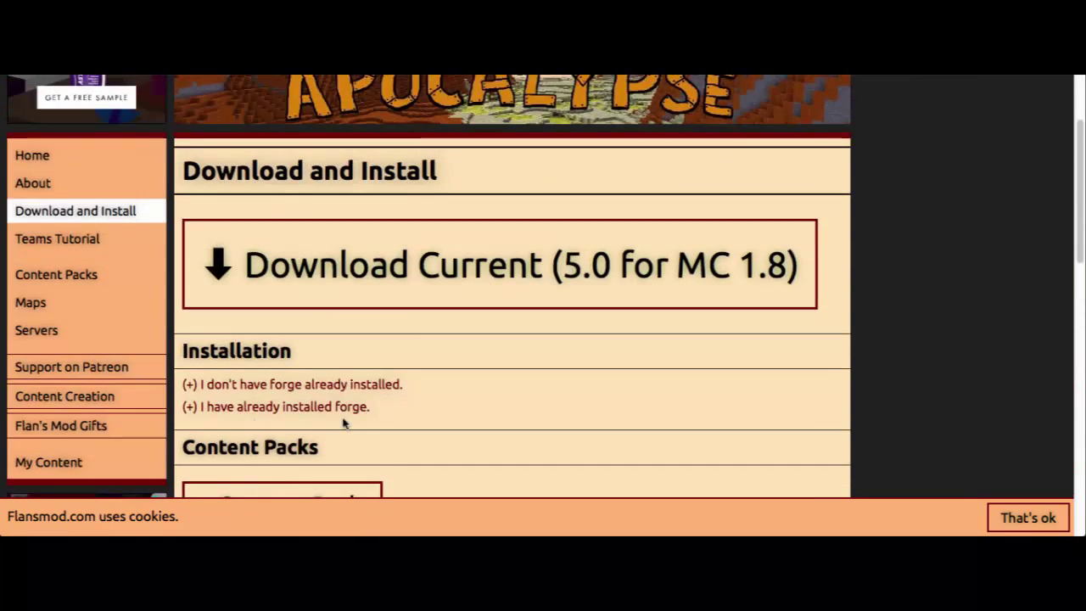
scroll(345, 425, "down", 4)
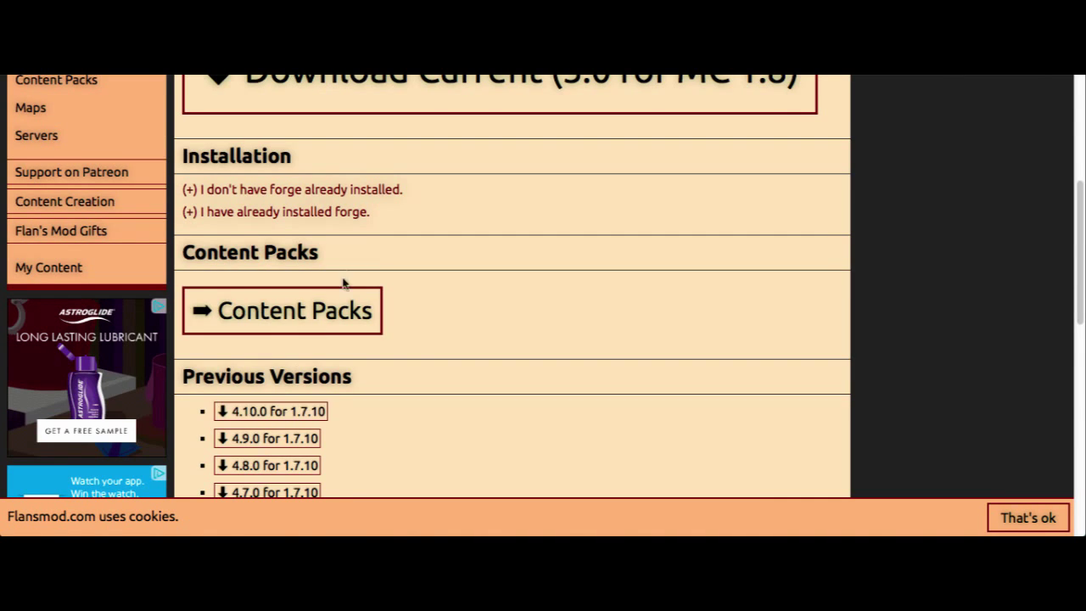
scroll(346, 283, "up", 4)
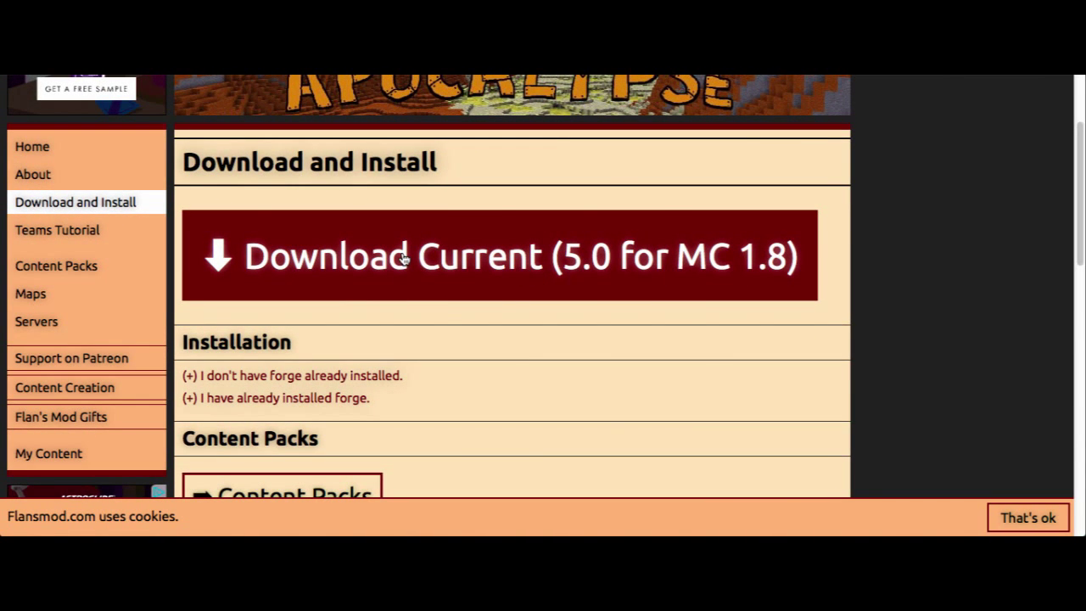
left_click(628, 228)
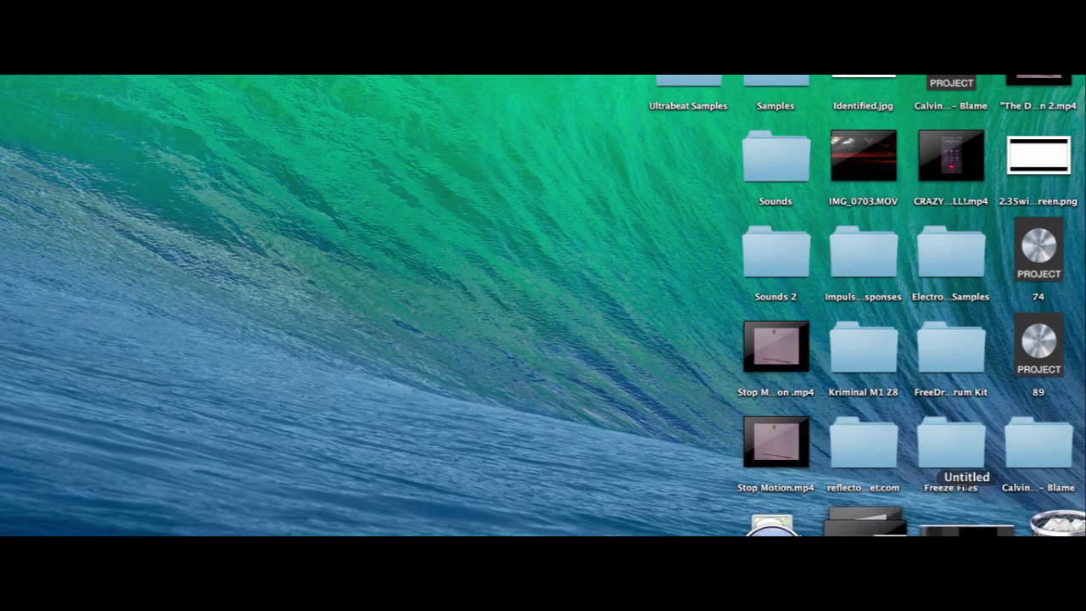
- Go to the minecraft folder under Library/Application Support in Finder and open its mods folder
left_click(898, 519)
left_click(96, 522)
right_click(96, 522)
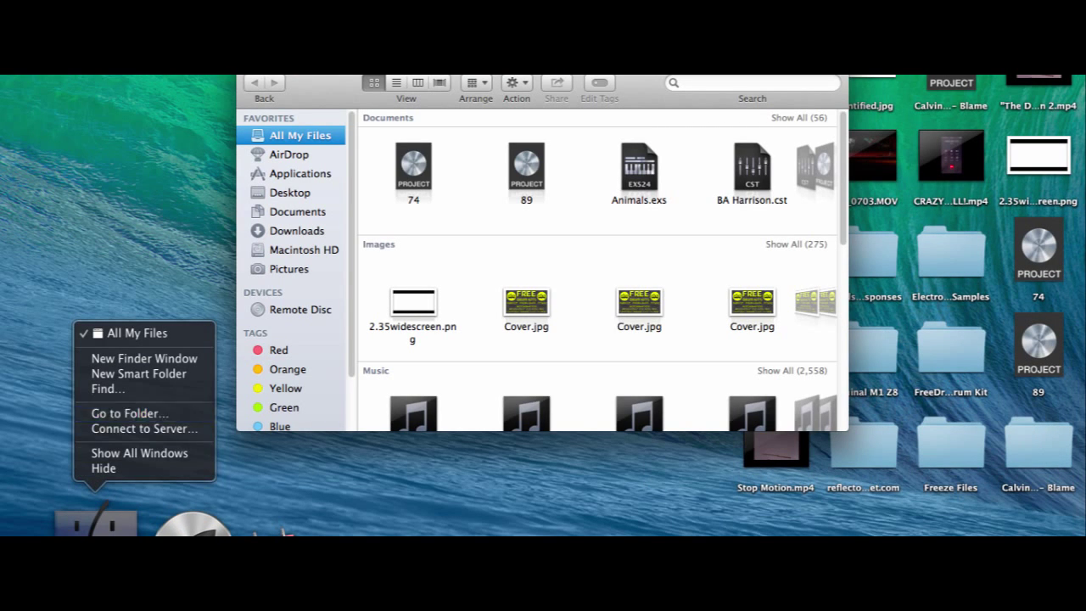
left_click(129, 413)
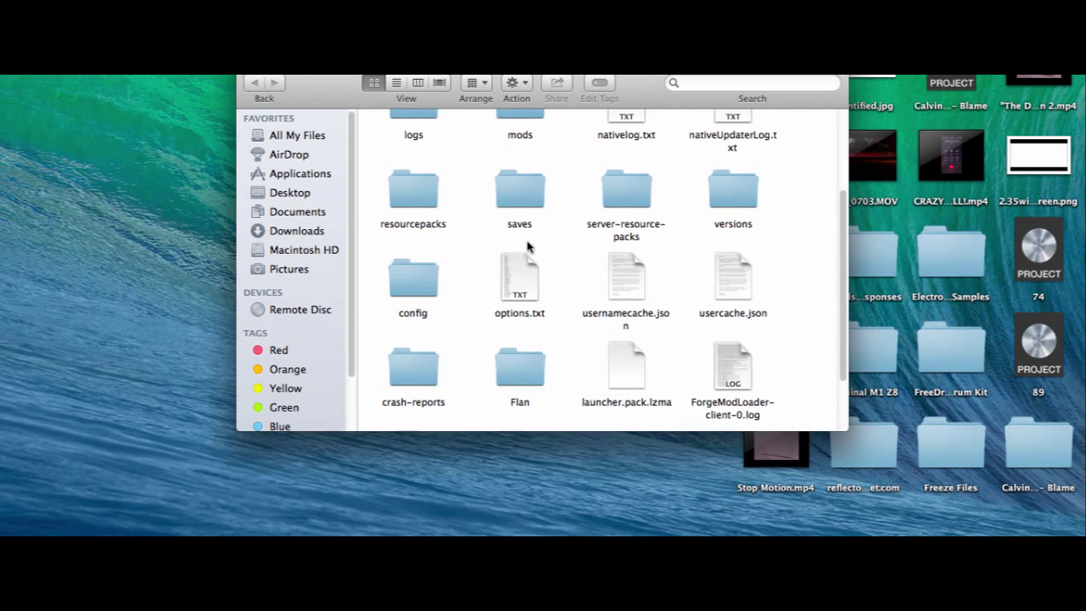
scroll(625, 160, "down", 1)
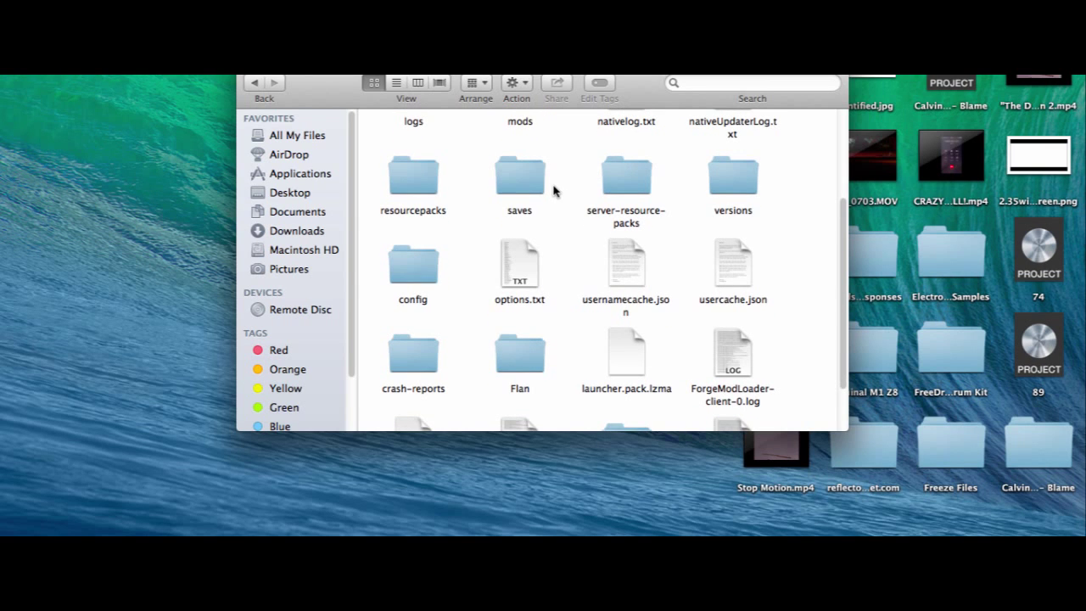
scroll(625, 161, "up", 4)
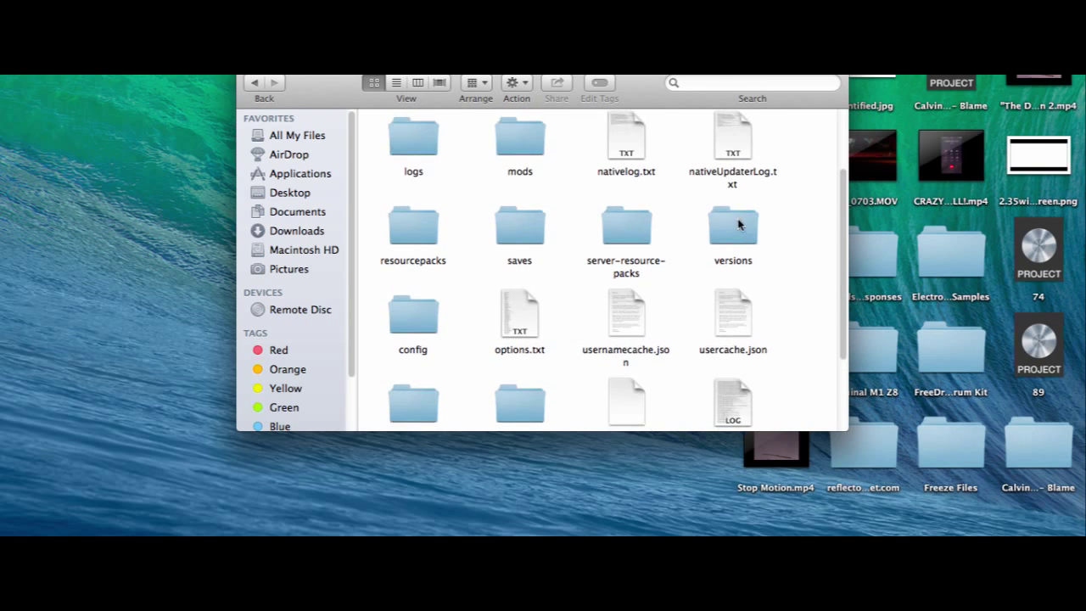
scroll(591, 150, "up", 2)
double_click(524, 153)
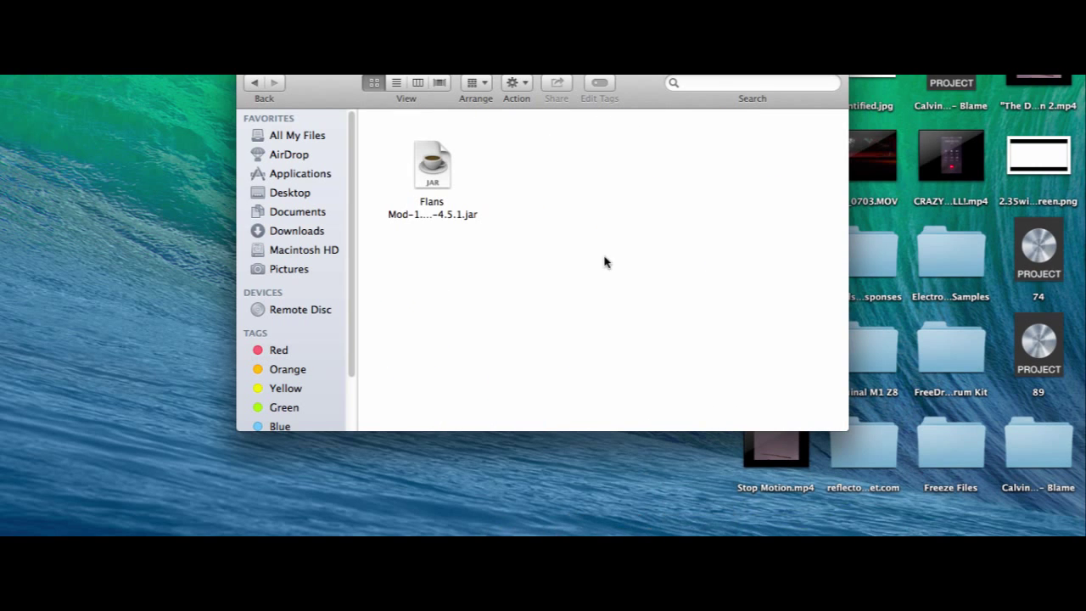
- Examine the mods and Flan folders inside the downloaded Flans Mod 5 folder and return to Minecraft's mods folder
mouse_move(898, 533)
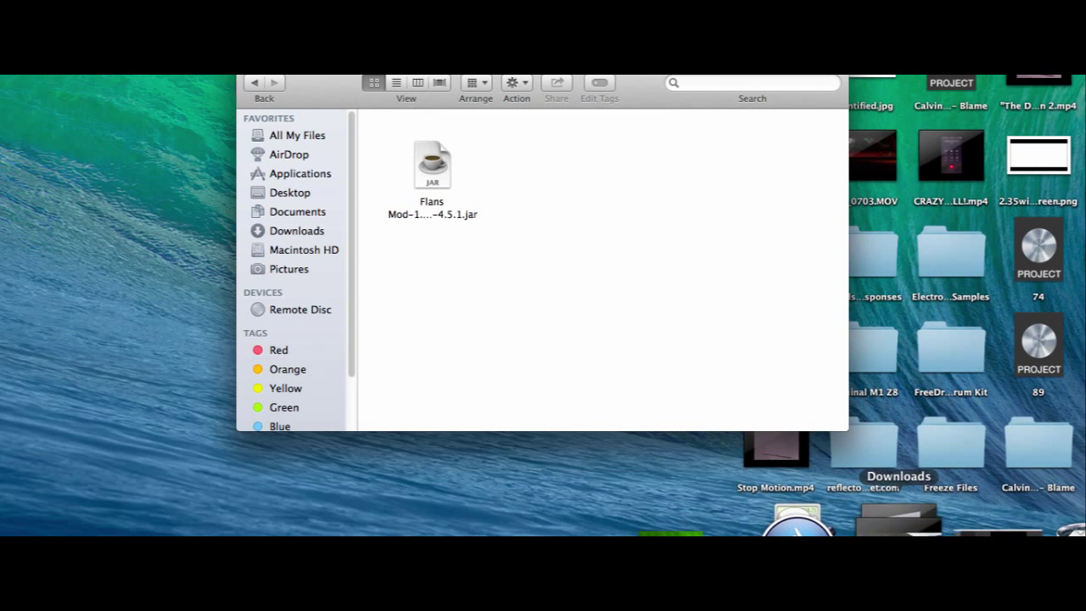
left_click(898, 519)
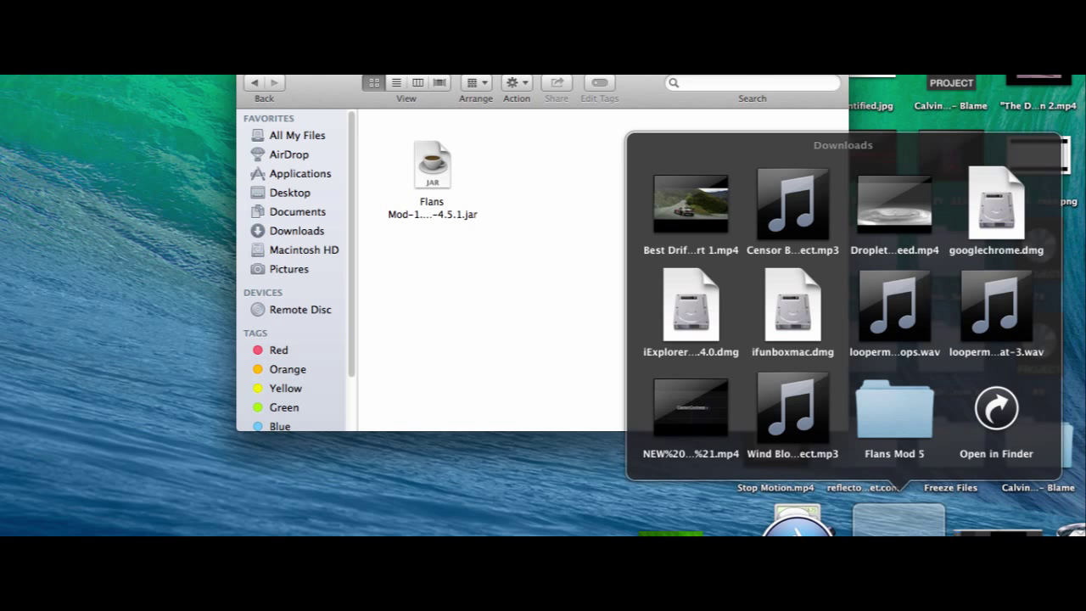
left_click(899, 519)
left_click(899, 520)
left_click_drag(928, 413, 715, 218)
double_click(828, 157)
left_click(518, 144)
double_click(416, 145)
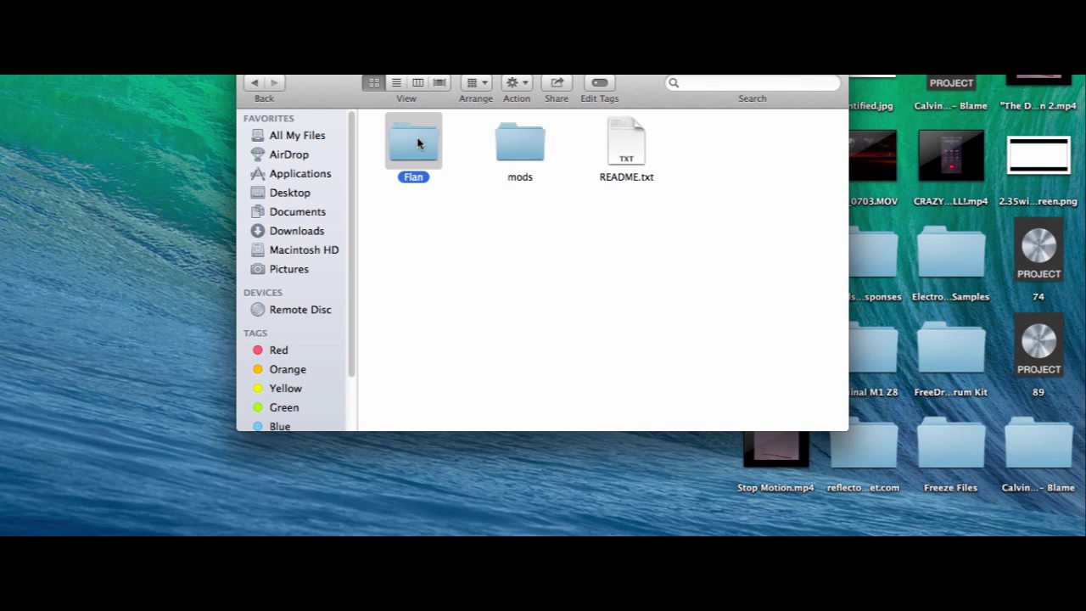
left_click(266, 103)
left_click(265, 102)
- Launch Minecraft from the Applications folder and start the game with the Forge profile
left_click(851, 520)
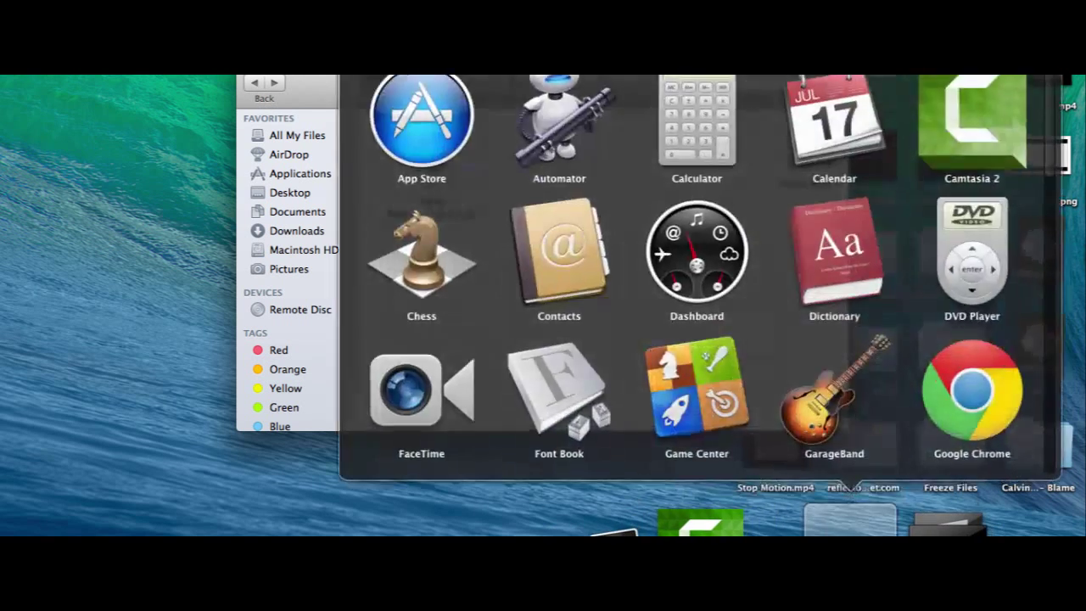
scroll(721, 105, "down", 5)
left_click(720, 104)
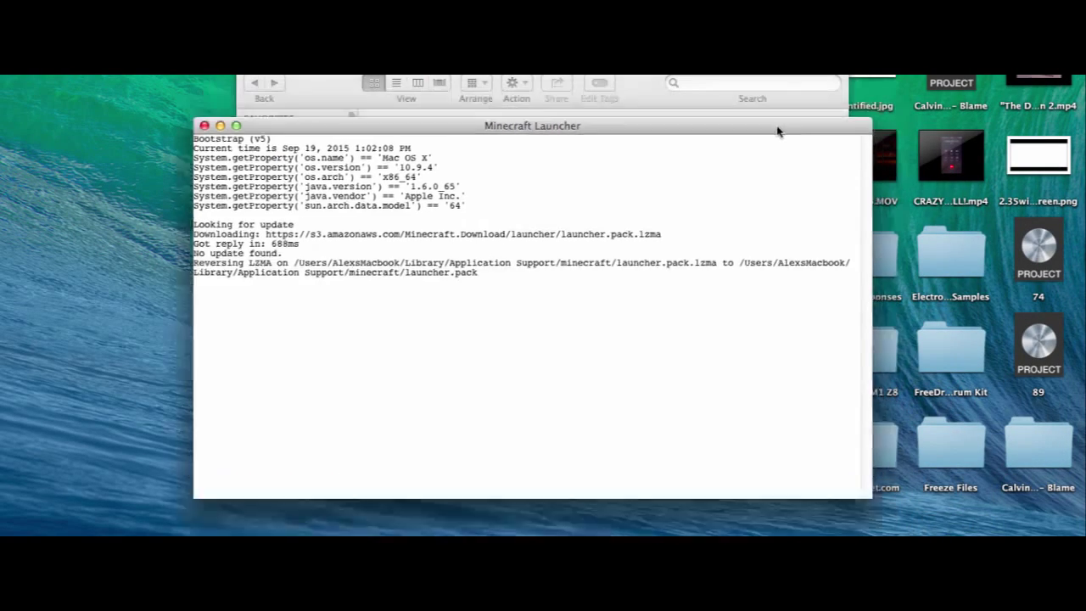
left_click_drag(811, 161, 1004, 516)
right_click(1005, 516)
left_click(1028, 470)
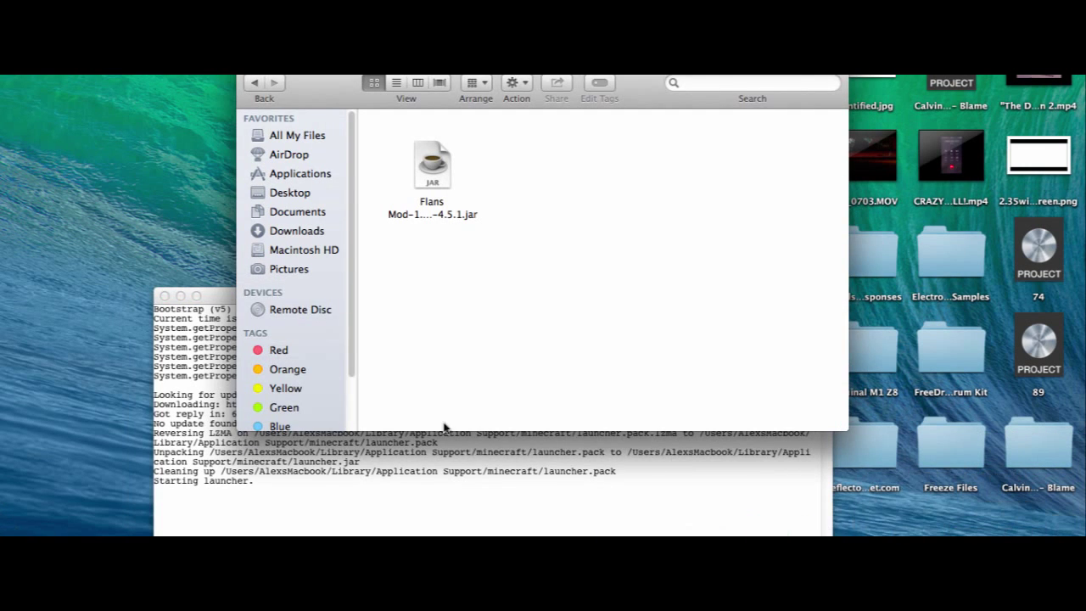
left_click(448, 452)
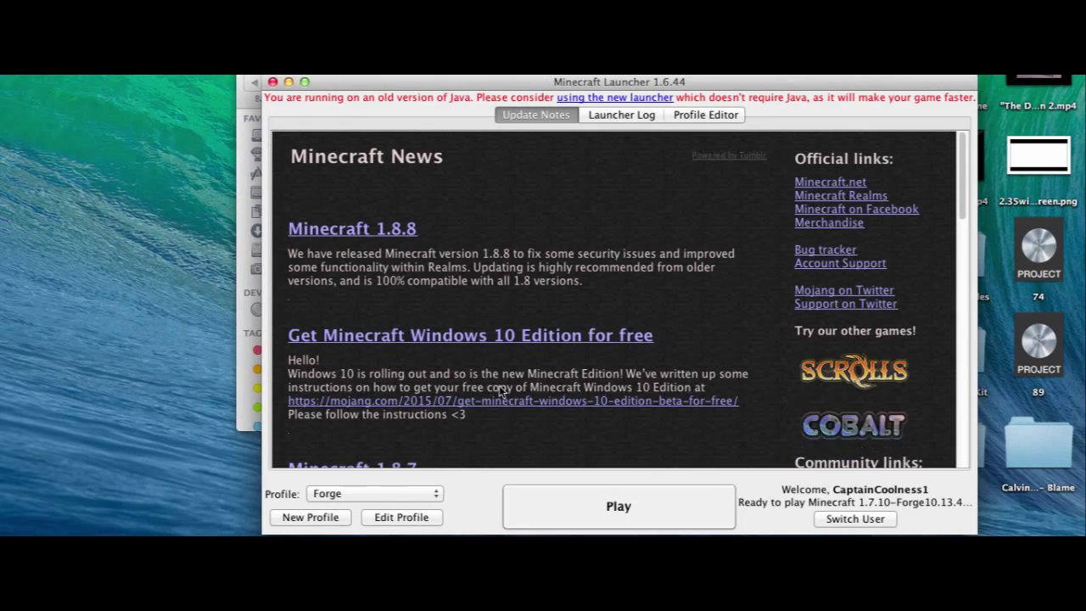
left_click(608, 505)
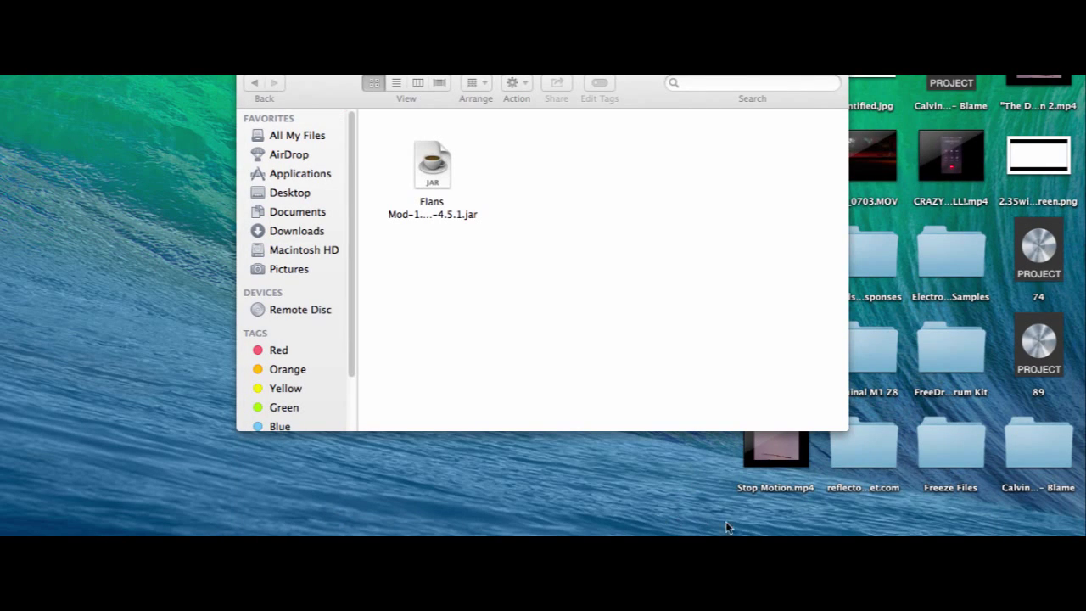
mouse_move(747, 532)
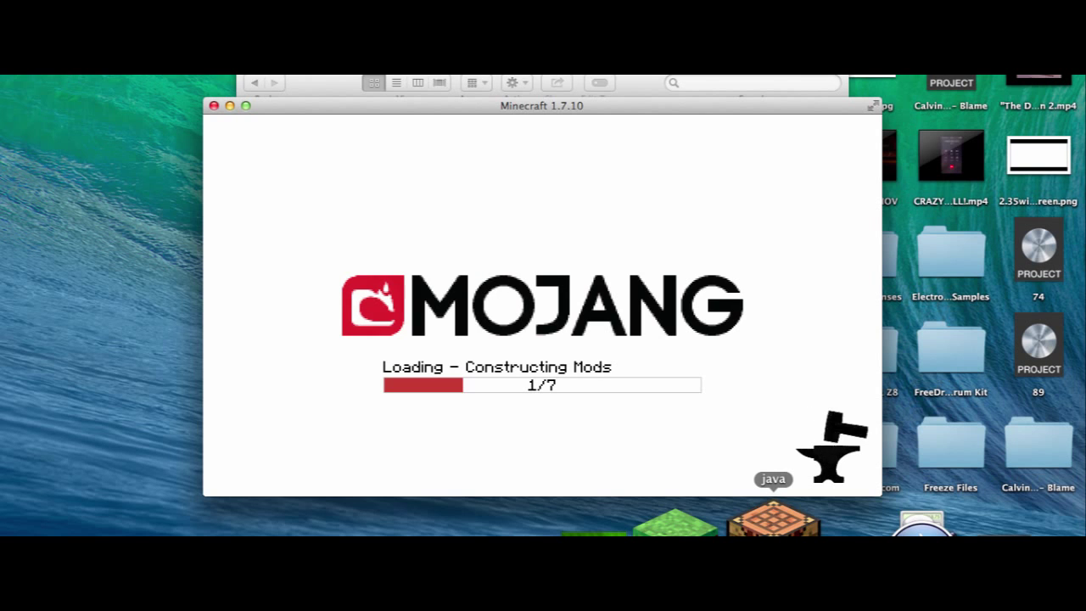
- Force quit Minecraft and close the Force Quit Applications window
left_click(18, 68)
left_click(51, 162)
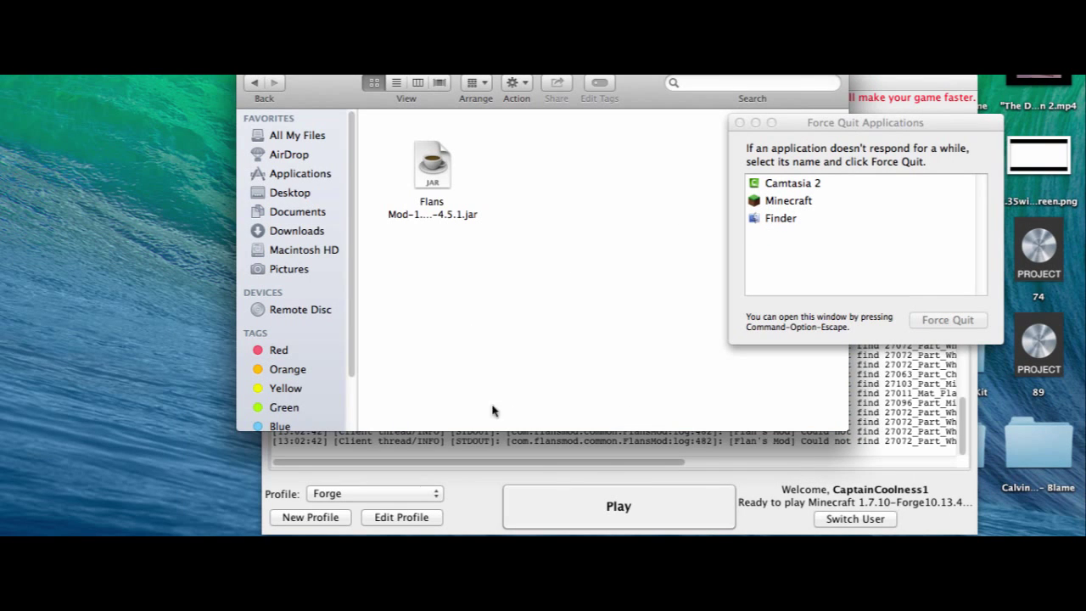
left_click(860, 209)
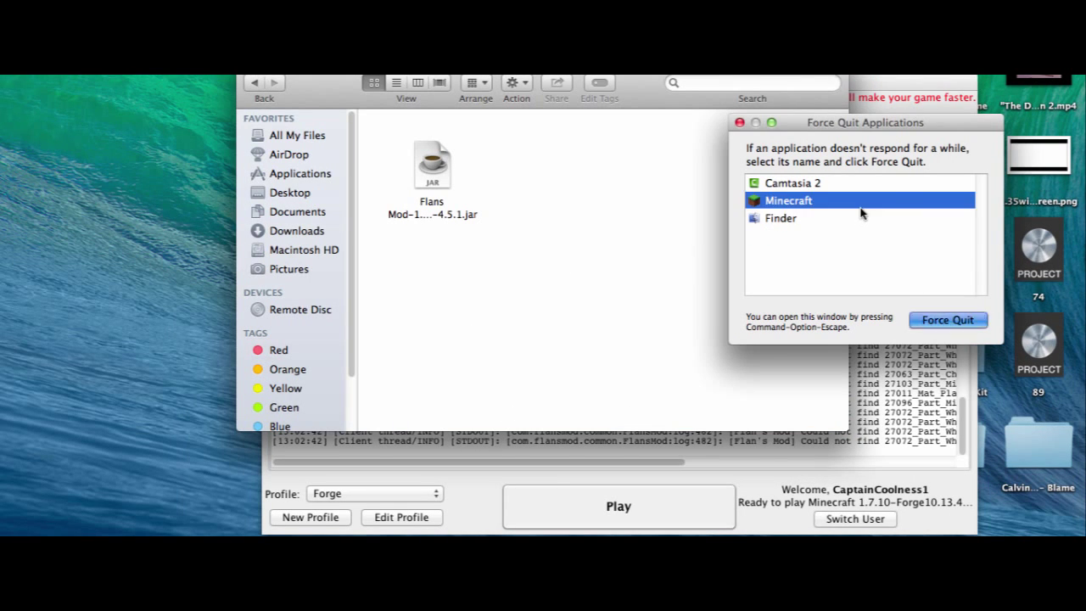
key("Return")
key("Return")
left_click(739, 123)
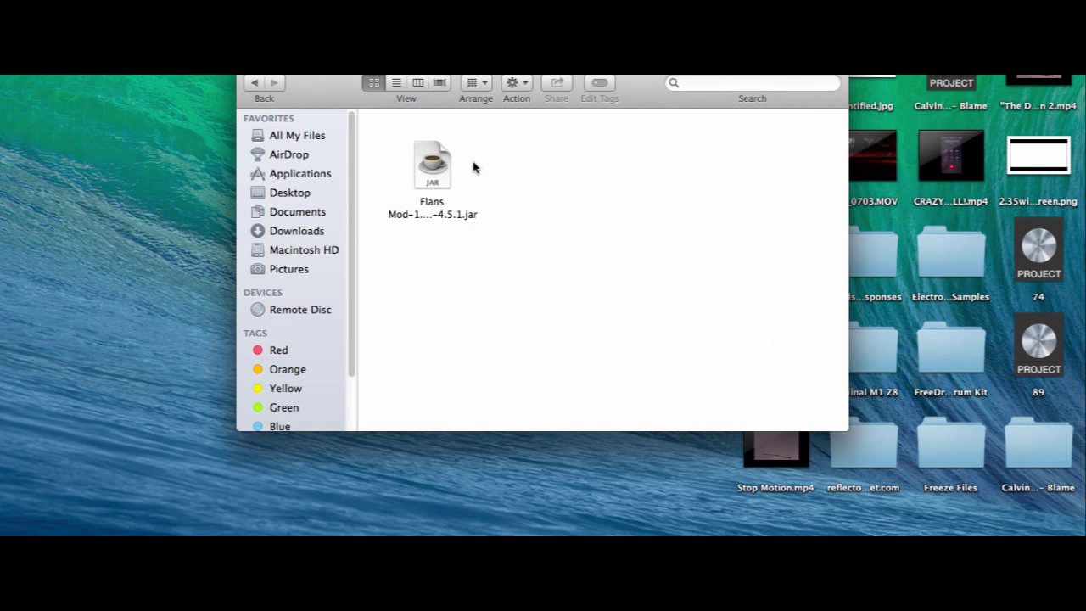
- Return to the minecraft folder in Finder and open its Flan folder
left_click(258, 86)
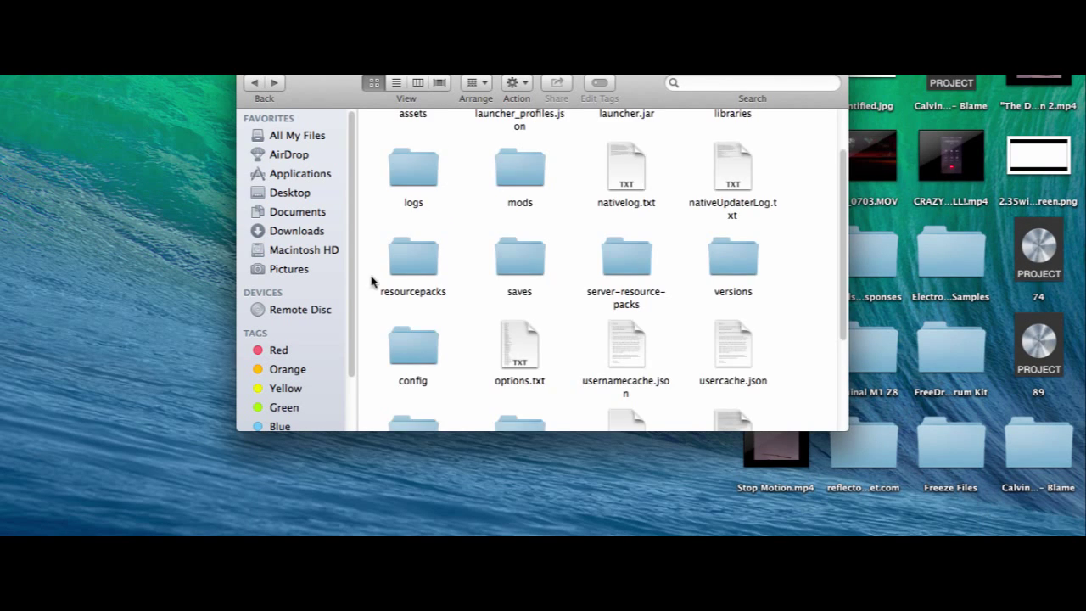
scroll(375, 282, "down", 2)
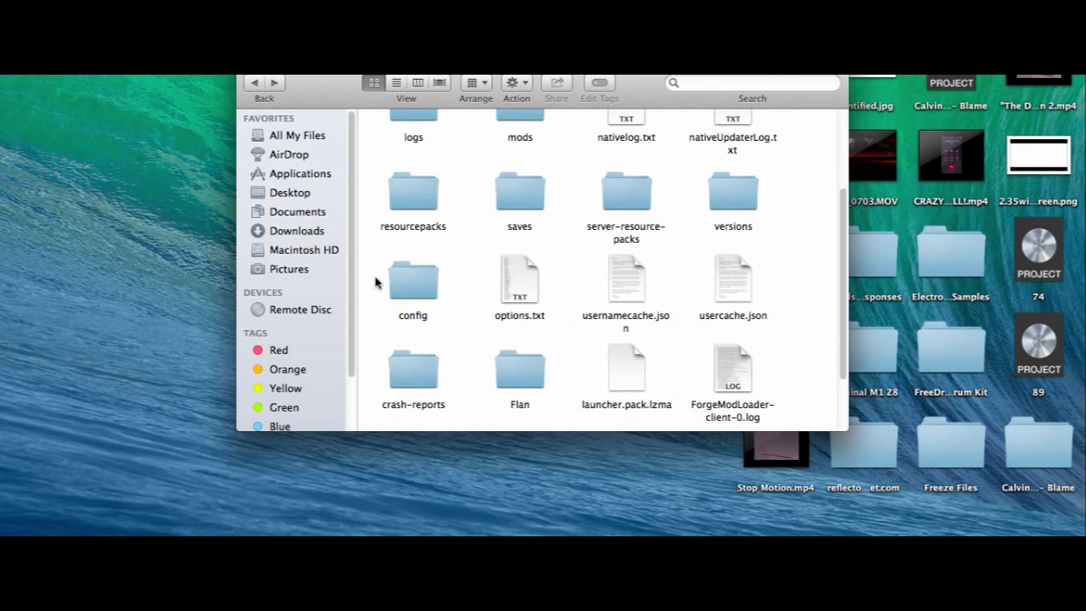
double_click(521, 374)
- Switch to Safari, load flansmod.com and open its Content Packs page
mouse_move(331, 533)
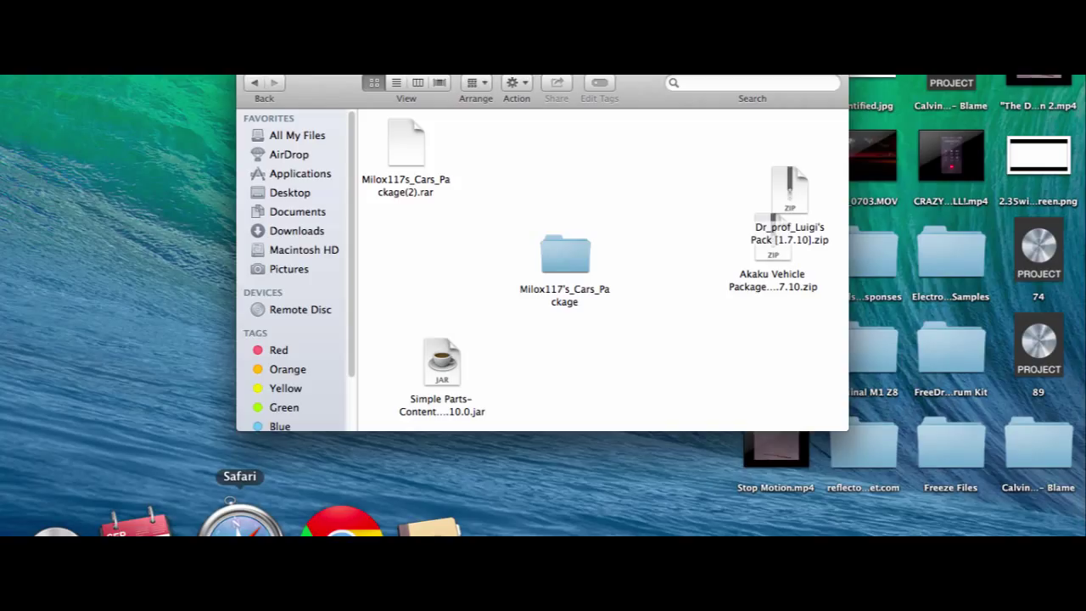
left_click(240, 525)
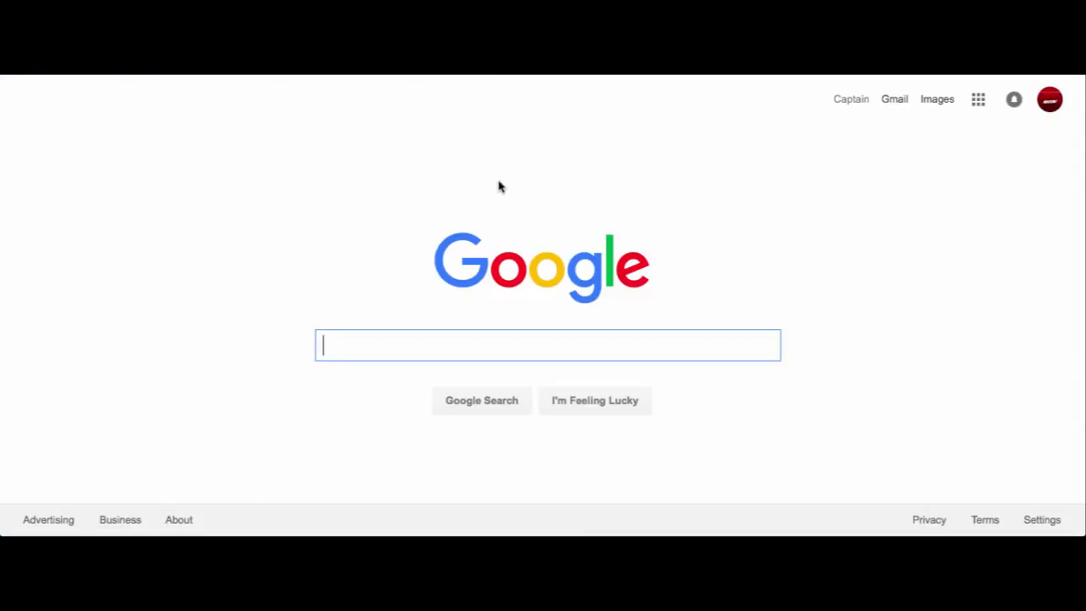
type("fla")
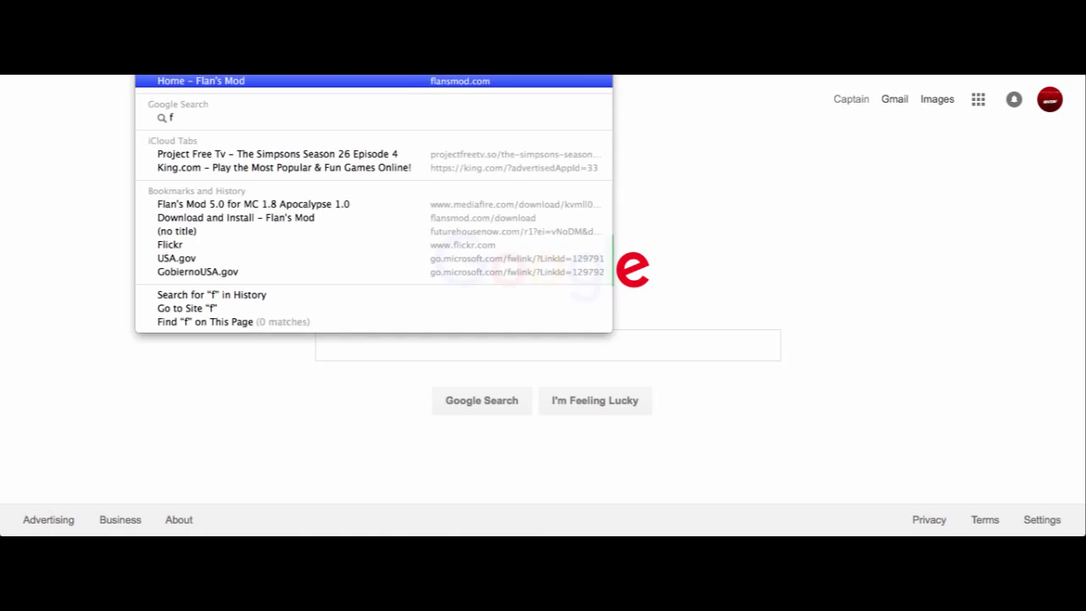
key("Return")
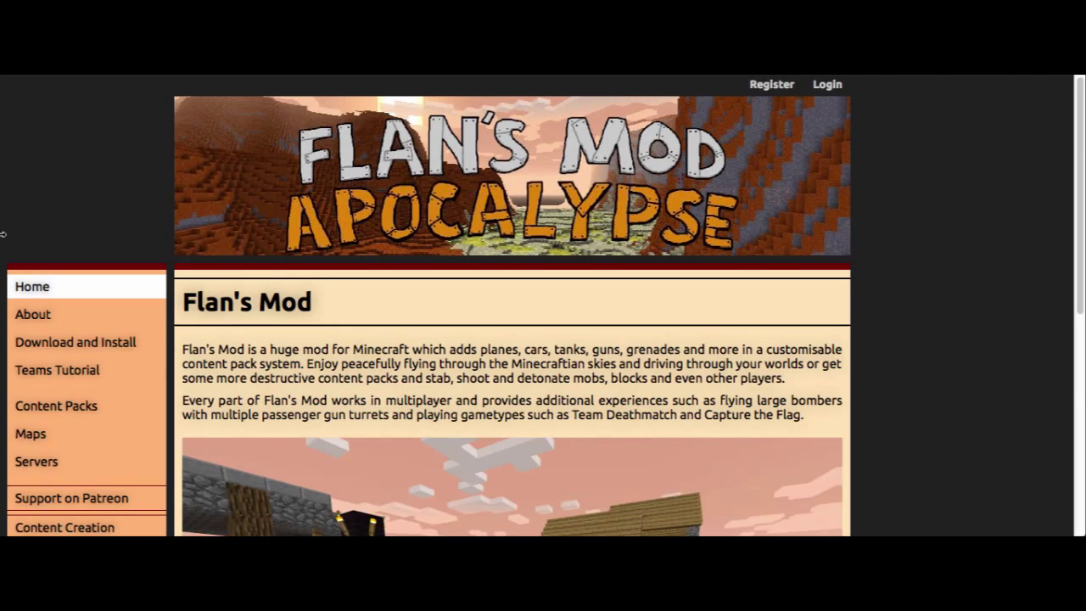
scroll(20, 240, "down", 2)
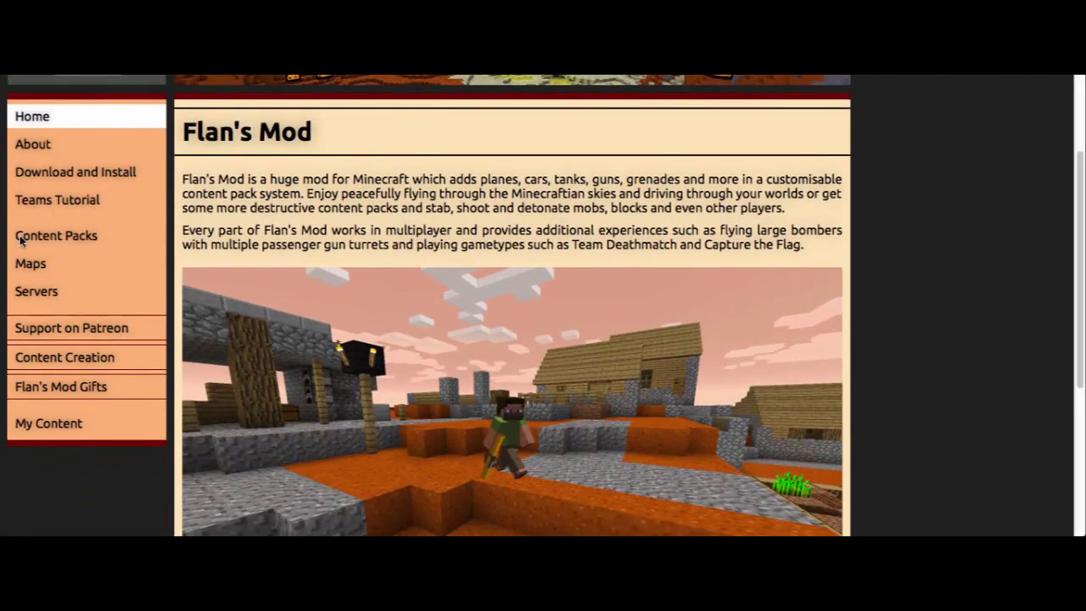
left_click(73, 236)
- Find Milox-117's Cars Package 5 for 1.7.10 among the content packs and download Milox117's_Cars_Package(2).rar from MediaFire
scroll(403, 239, "down", 4)
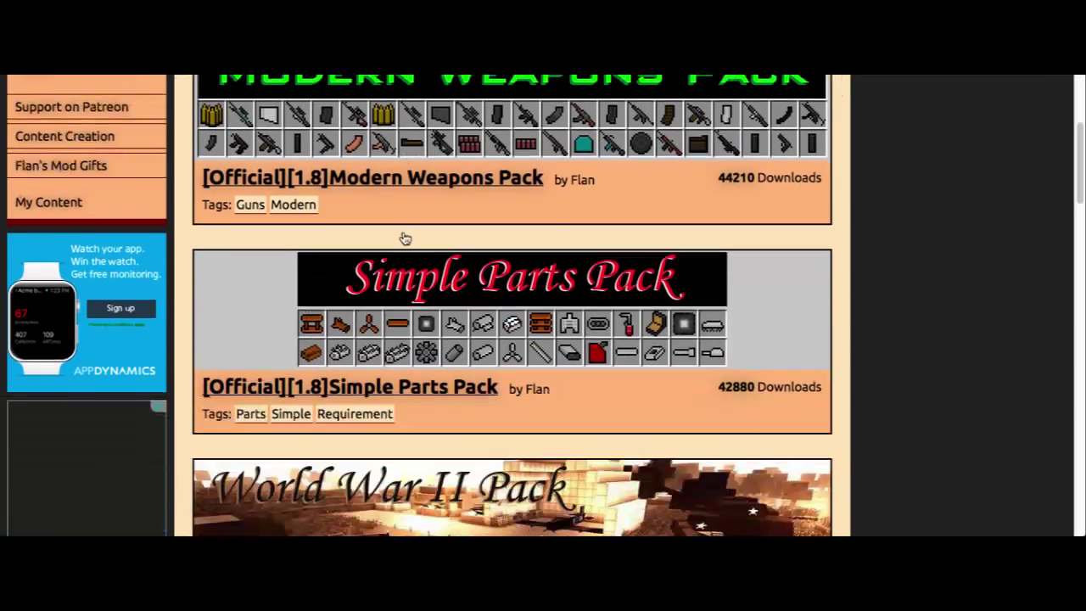
scroll(404, 239, "down", 6)
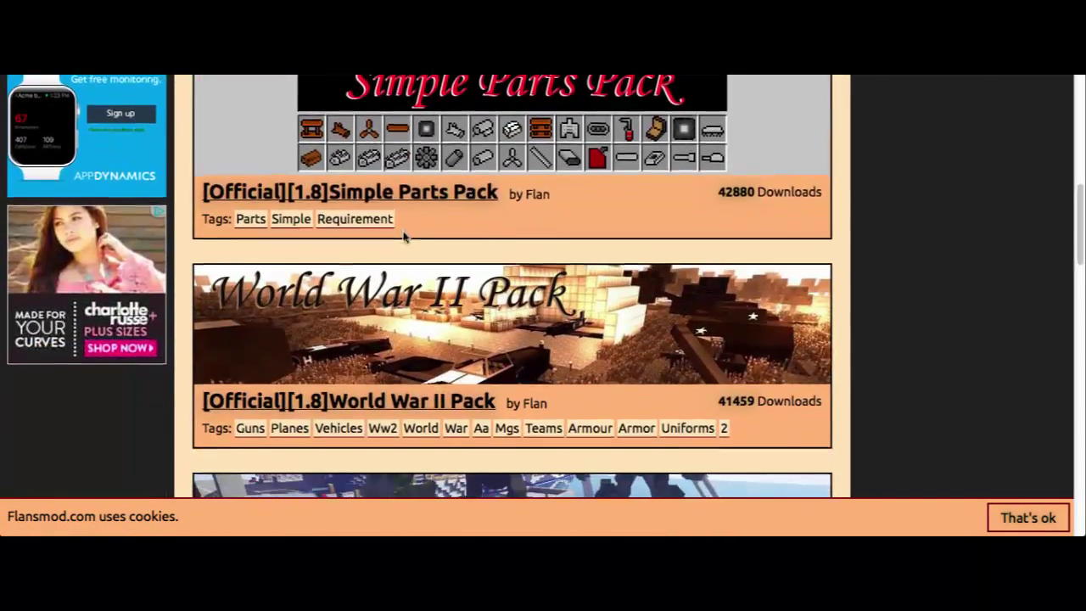
scroll(404, 239, "down", 8)
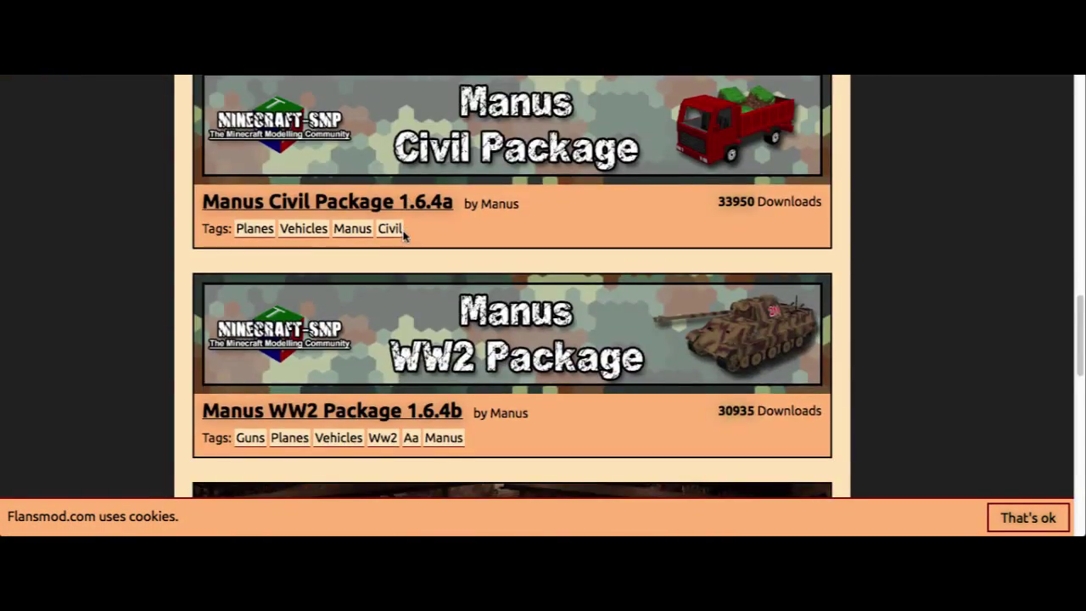
scroll(414, 211, "down", 7)
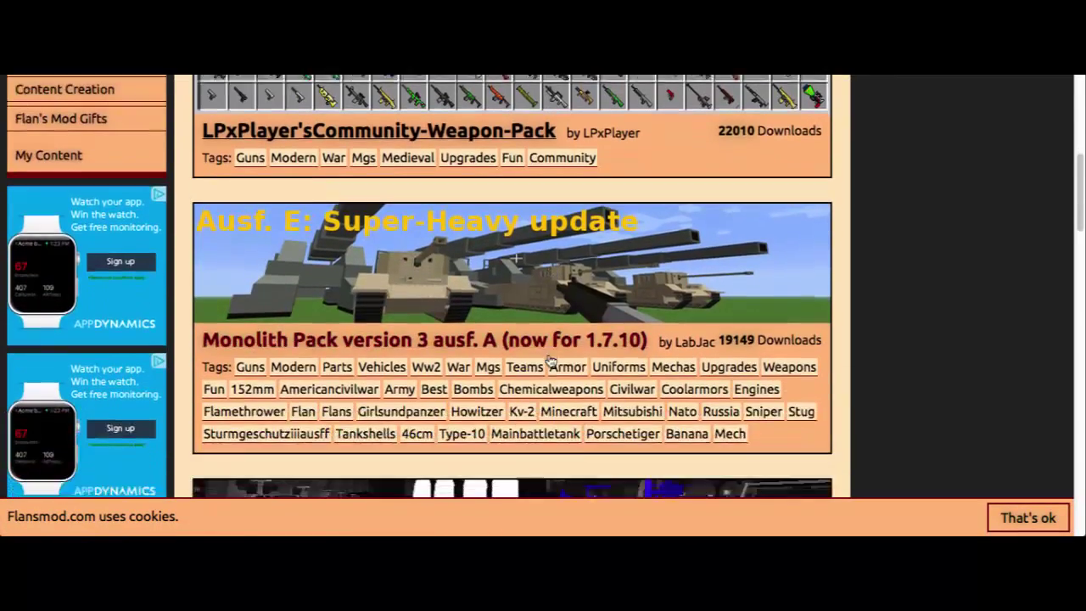
scroll(553, 339, "down", 4)
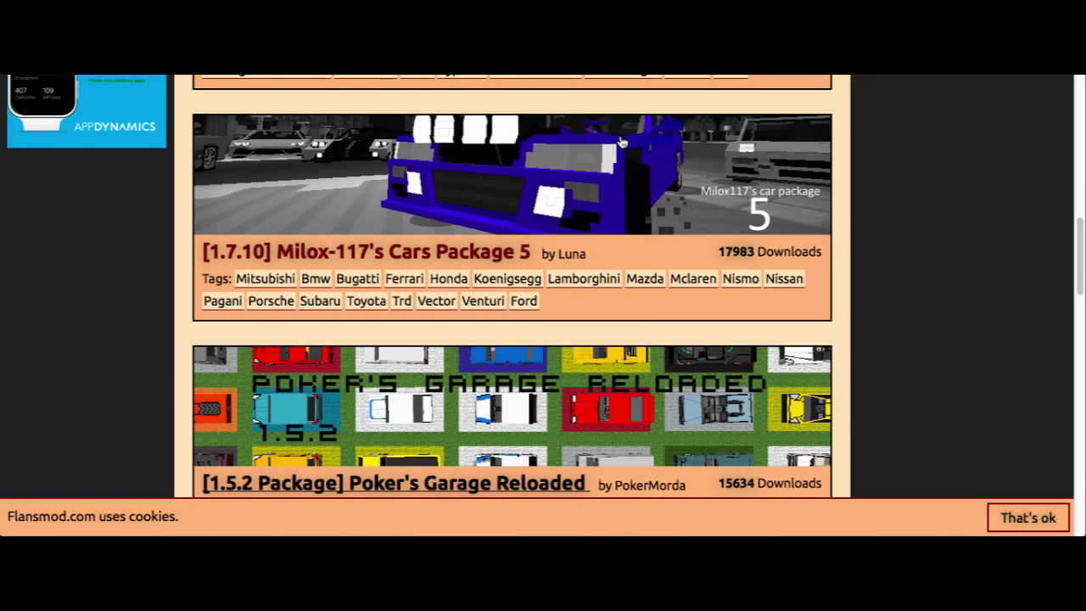
scroll(622, 141, "down", 5)
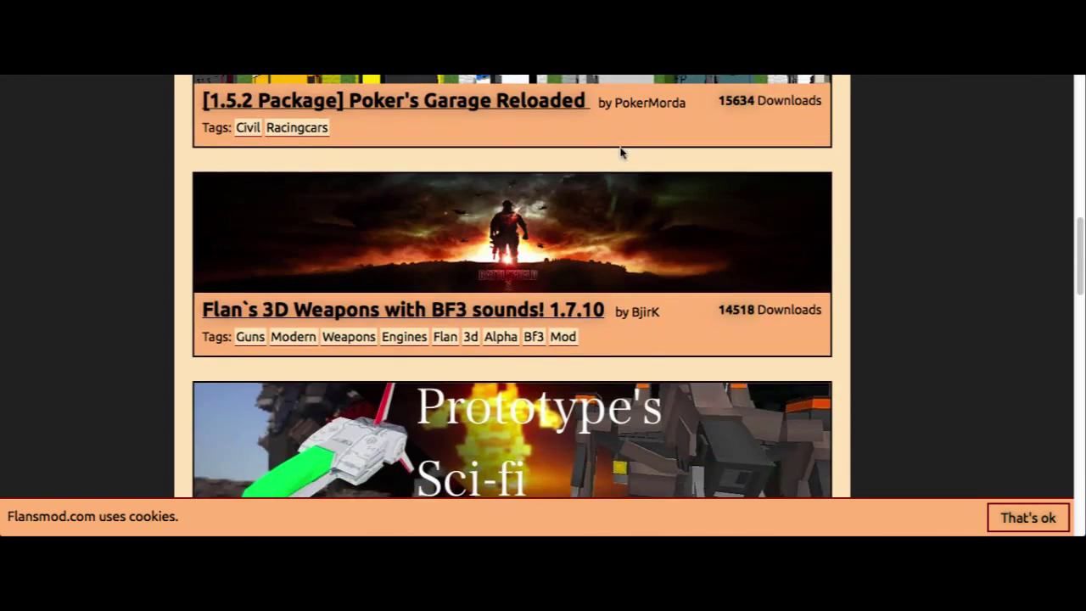
scroll(620, 150, "down", 2)
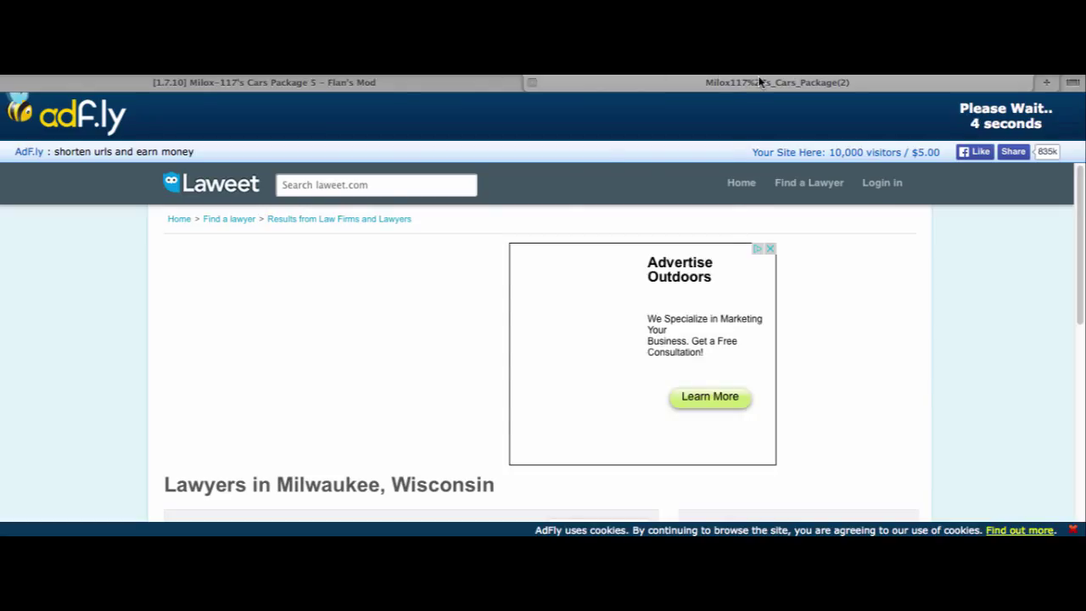
key("Return")
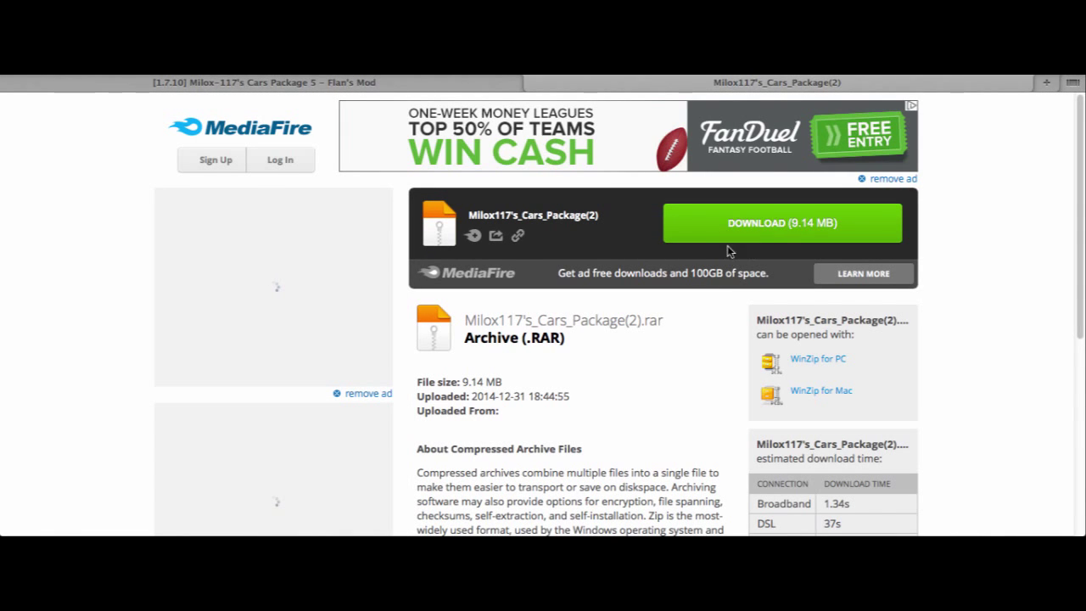
left_click(727, 238)
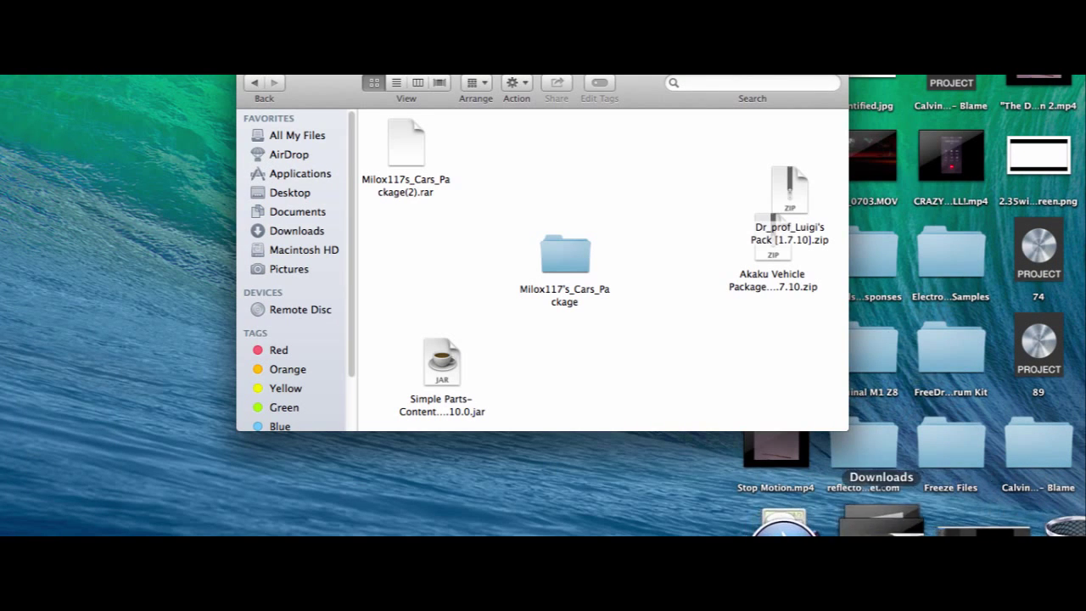
- Check the Downloads stack for the Milox117s_Cars_Package(2).rar archive and look through the installed applications
left_click(902, 522)
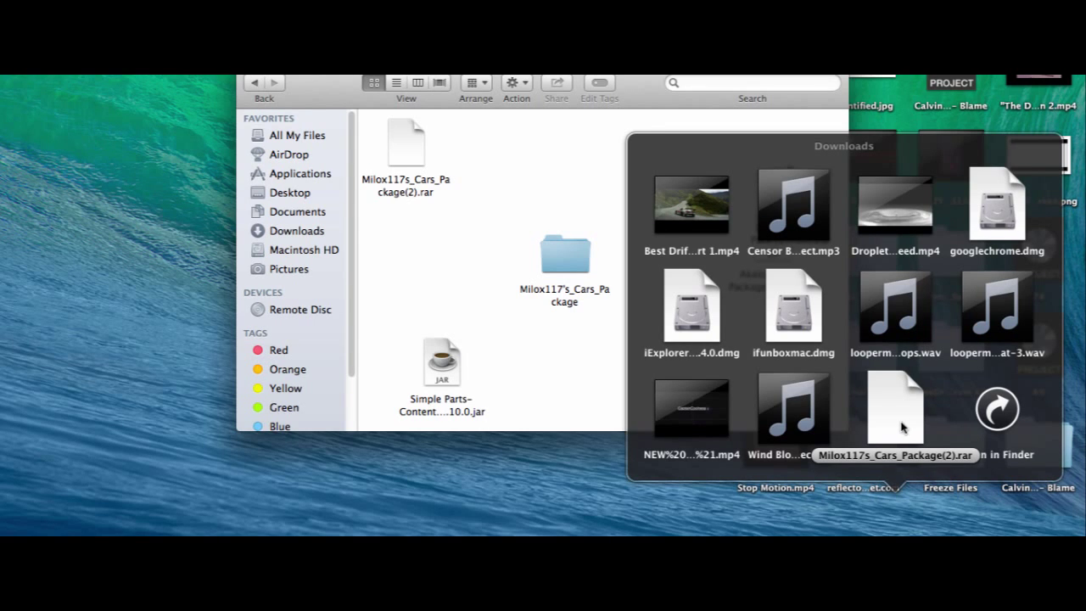
left_click(832, 522)
scroll(696, 272, "down", 5)
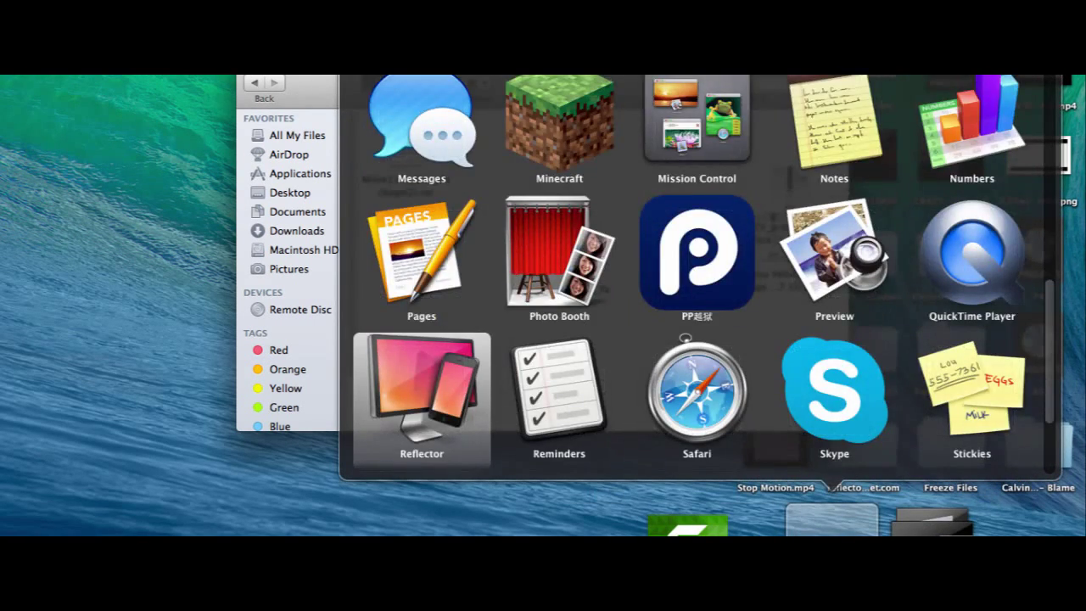
left_click(369, 448)
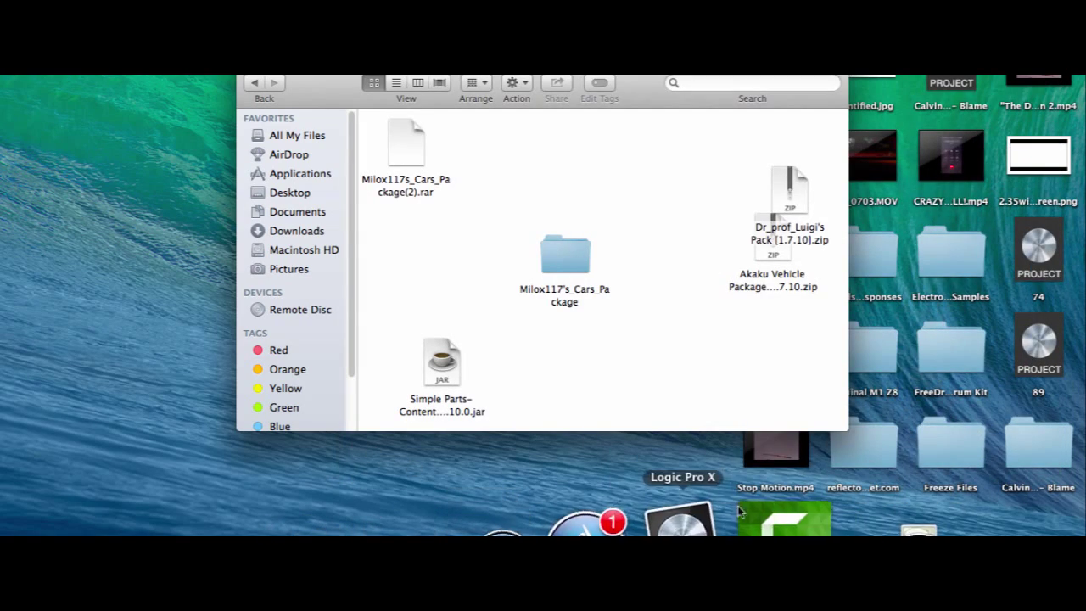
left_click(840, 522)
left_click(901, 519)
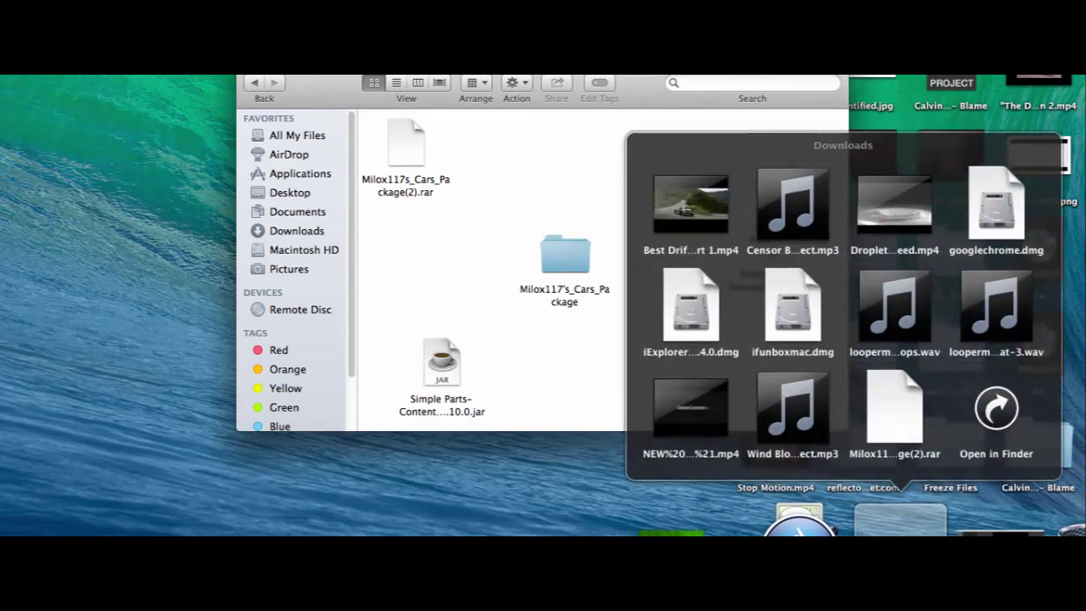
left_click(569, 357)
left_click(547, 247)
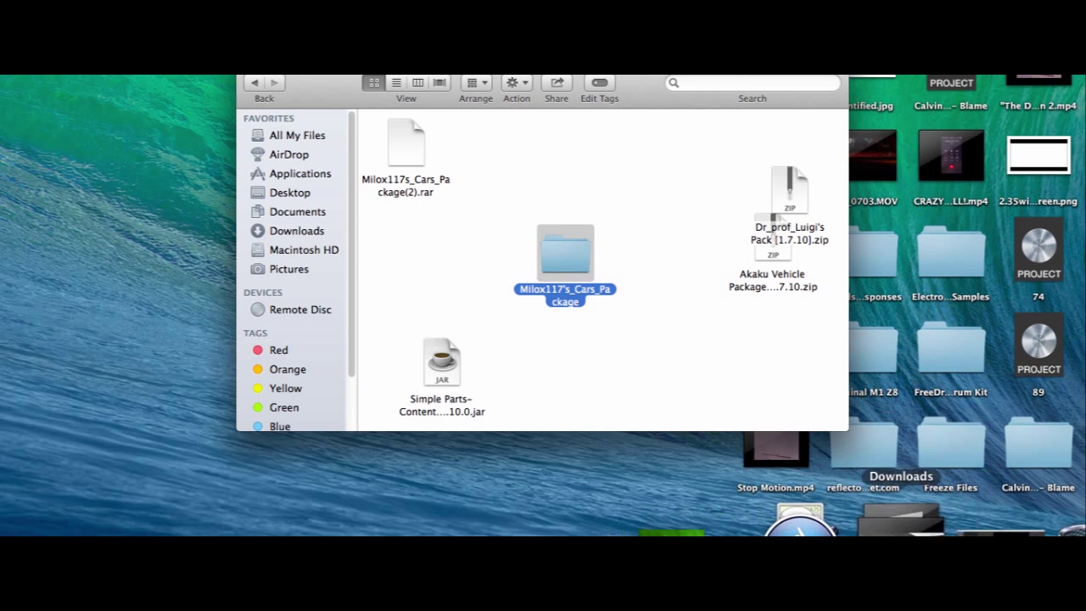
- Move the downloaded Milox117s_Cars_Package(2).rar from Downloads into the Flan folder, replacing the existing copy
left_click(901, 517)
left_click_drag(876, 417, 645, 219)
left_click(303, 294)
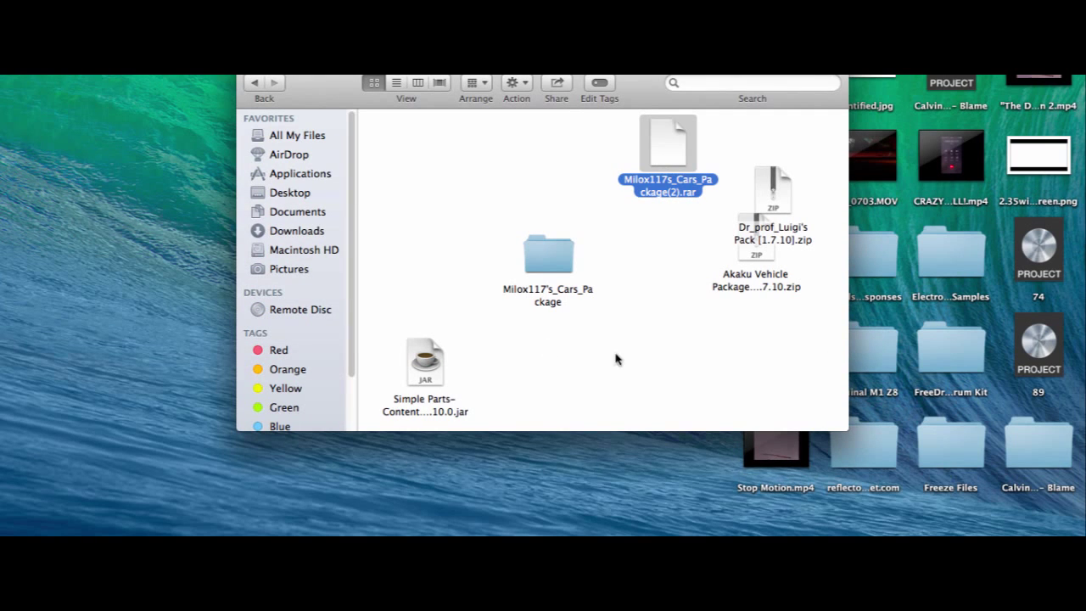
mouse_move(687, 530)
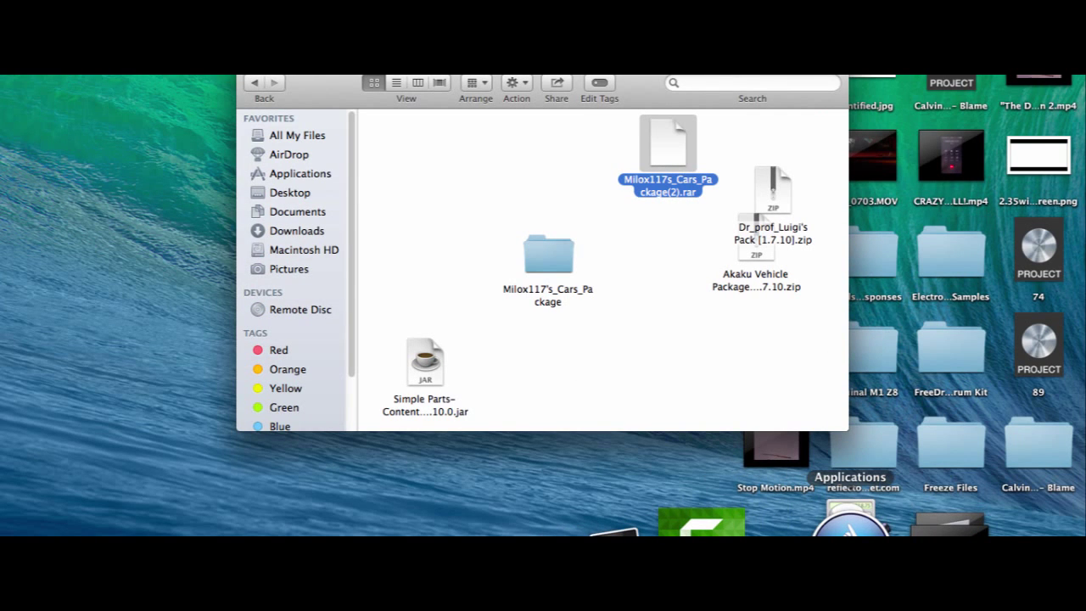